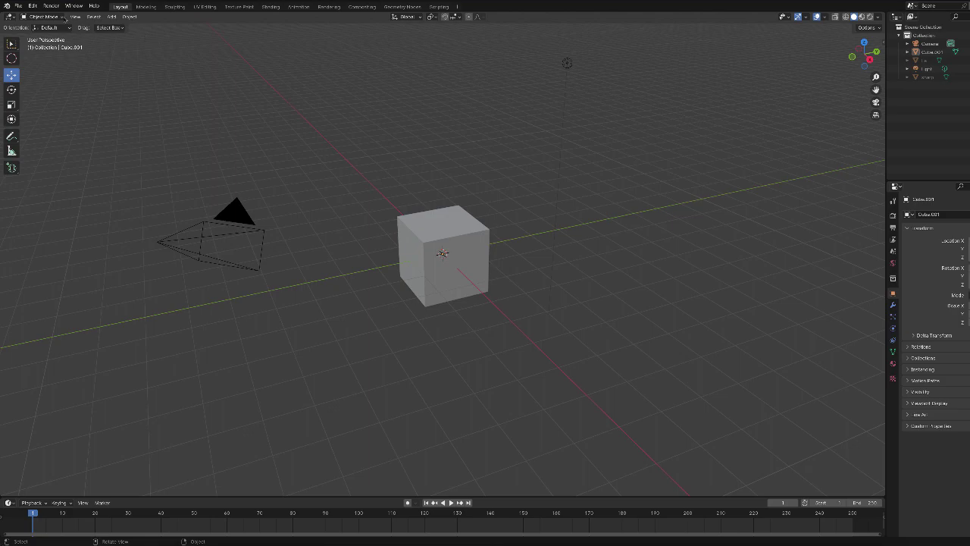
Enter Edit Mode on the cube and switch to edge selection only.
left_click(47, 16)
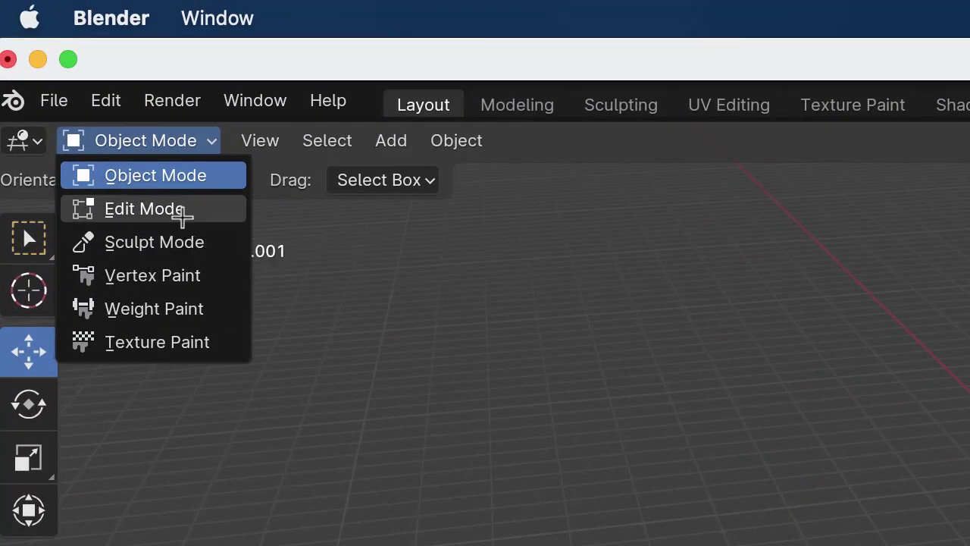
left_click(182, 211)
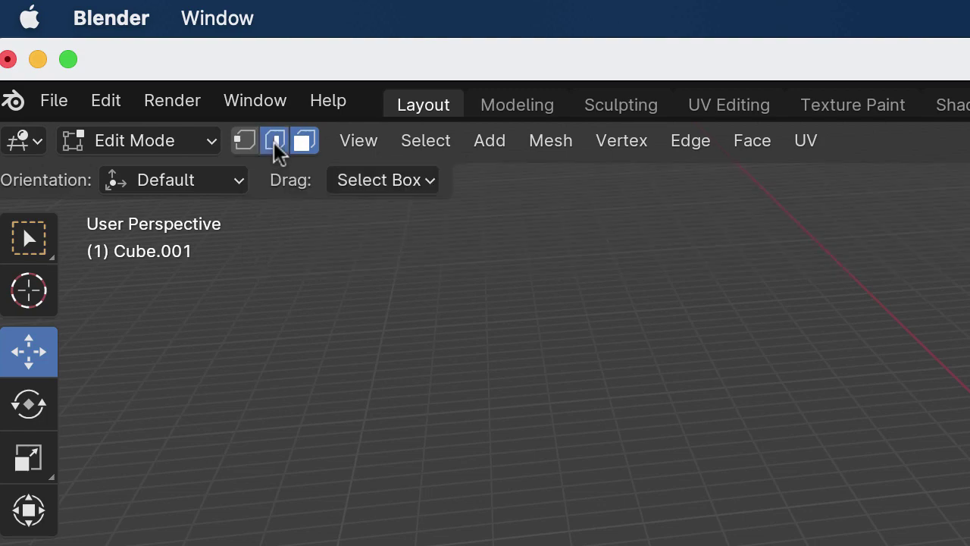
left_click(276, 148)
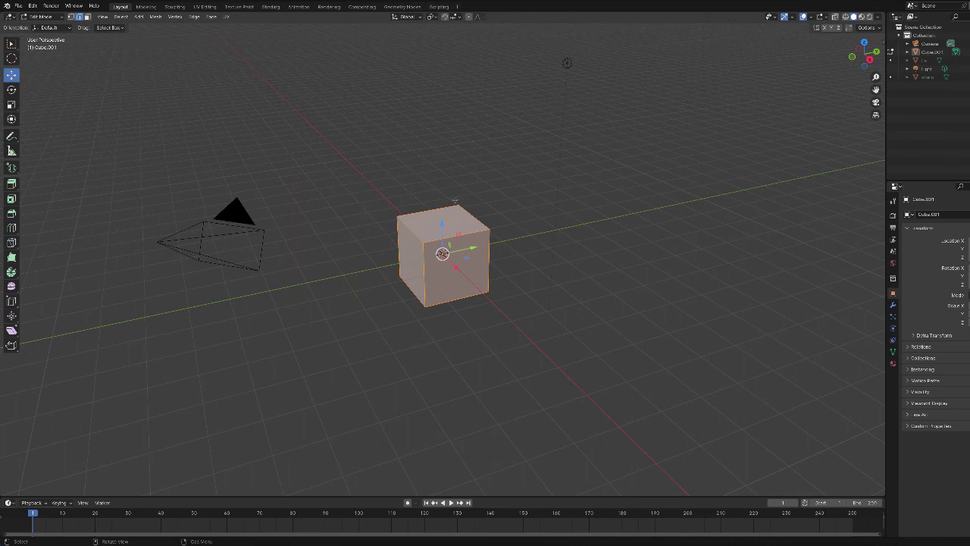
Clear the selection and bevel the cube's upper front edge with the Bevel tool by about 0.68 m.
left_click(531, 208)
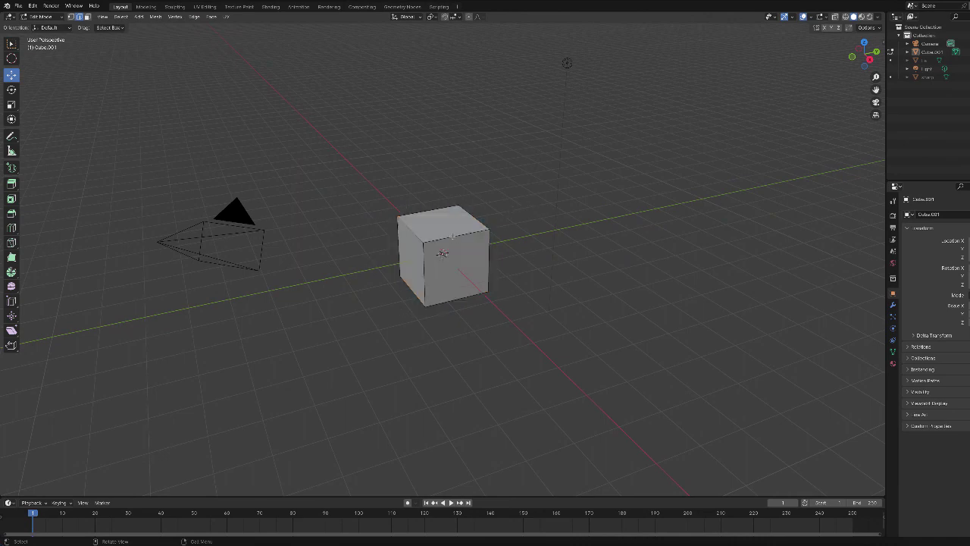
left_click(454, 237)
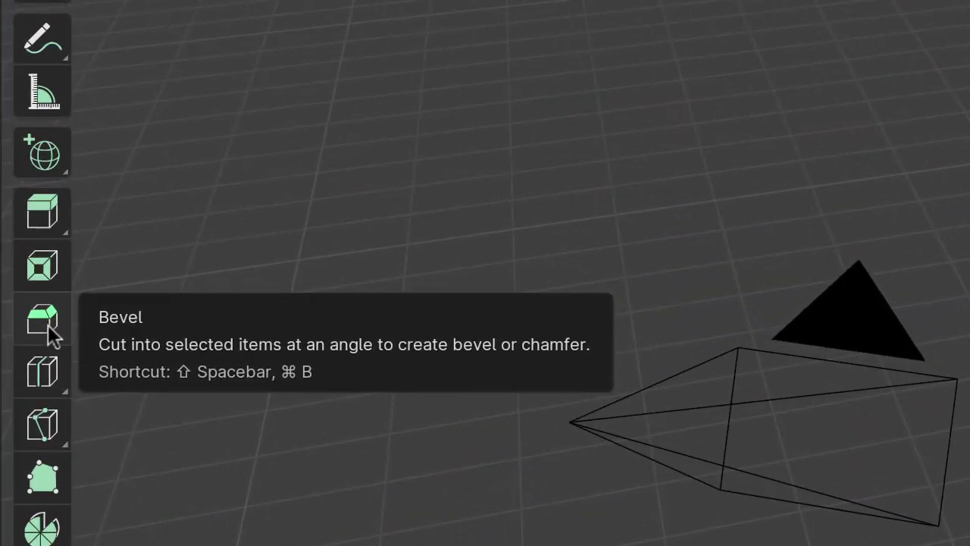
left_click(43, 322)
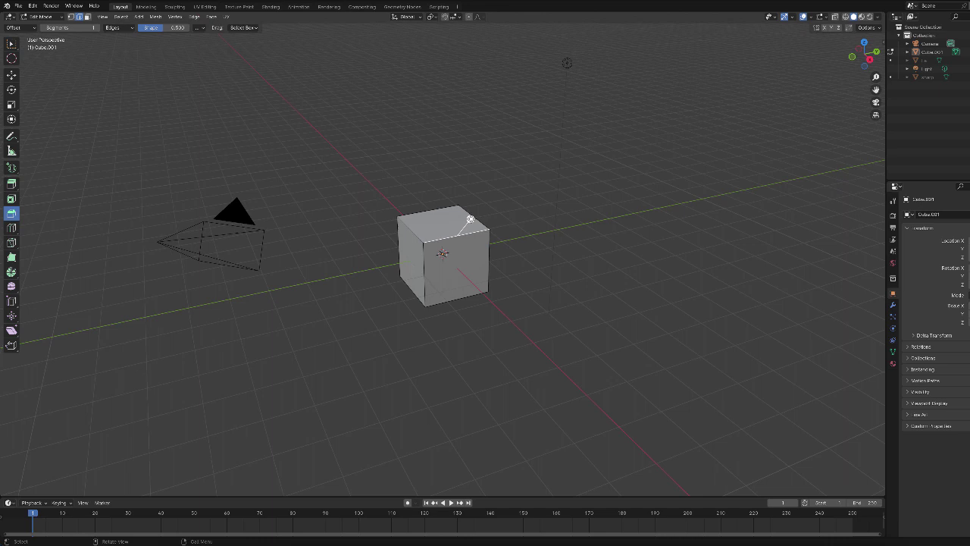
left_click_drag(470, 220, 466, 202)
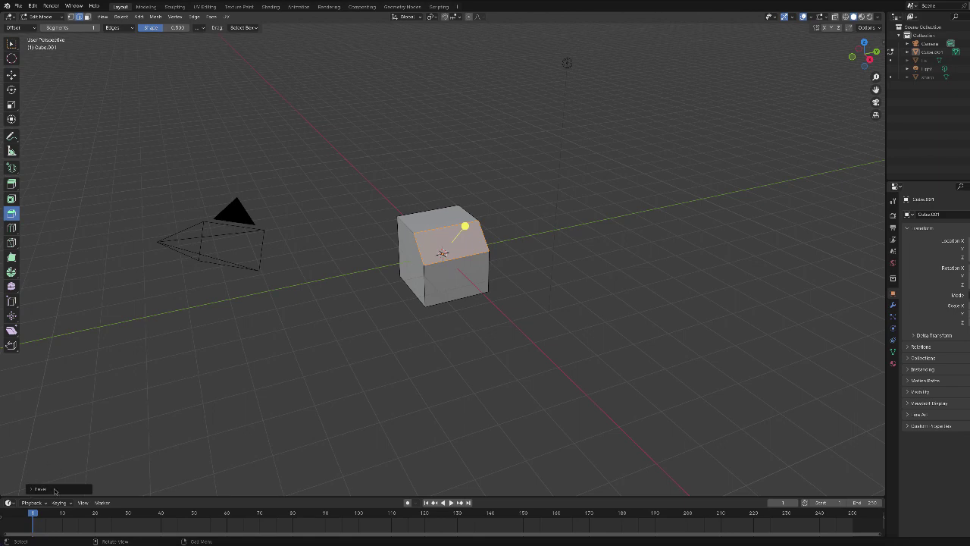
Open the options of the bevel operation and raise its segments to 7.
left_click(54, 490)
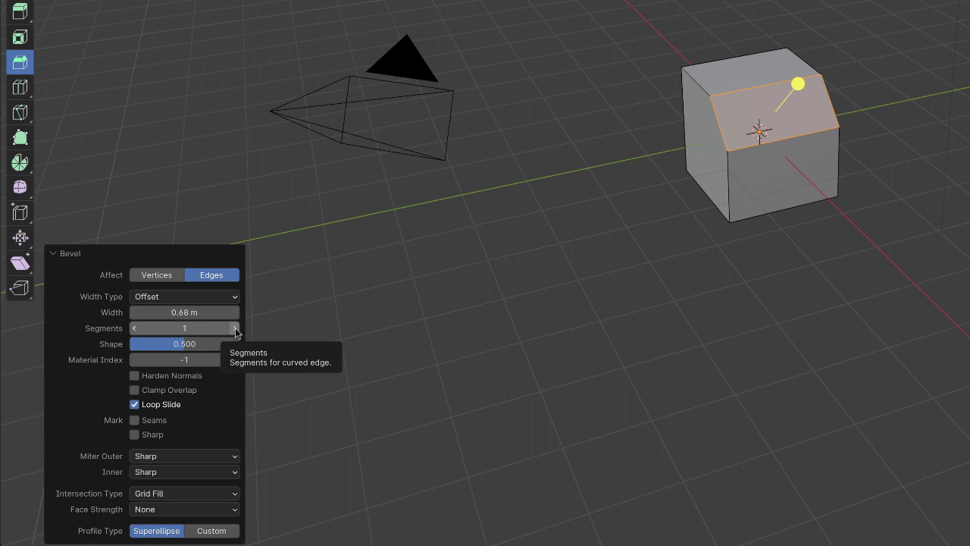
left_click(235, 330)
left_click(236, 330)
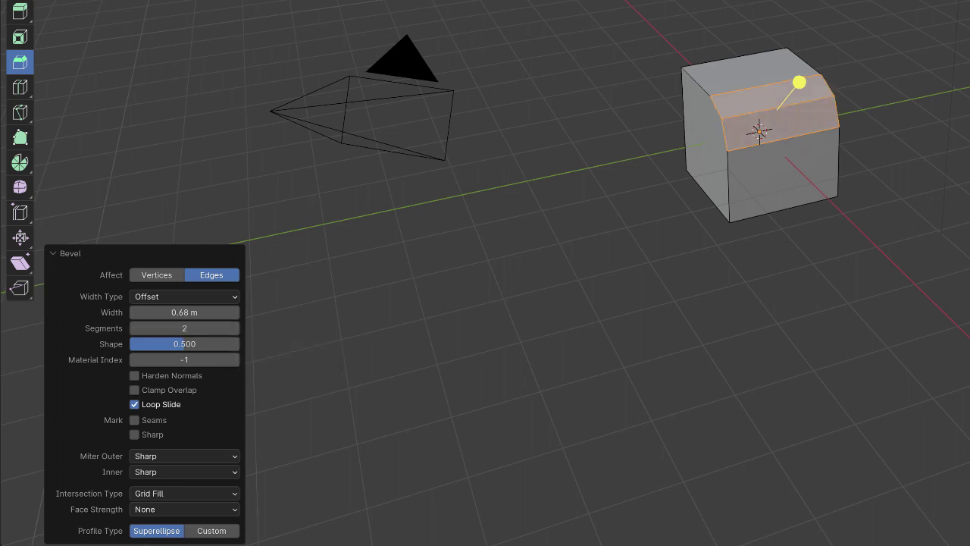
left_click(236, 329)
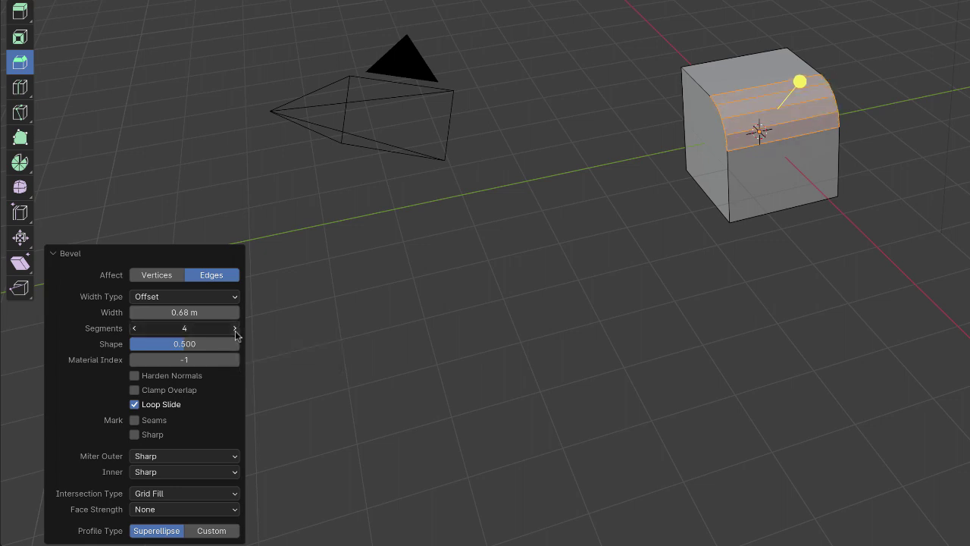
left_click(236, 330)
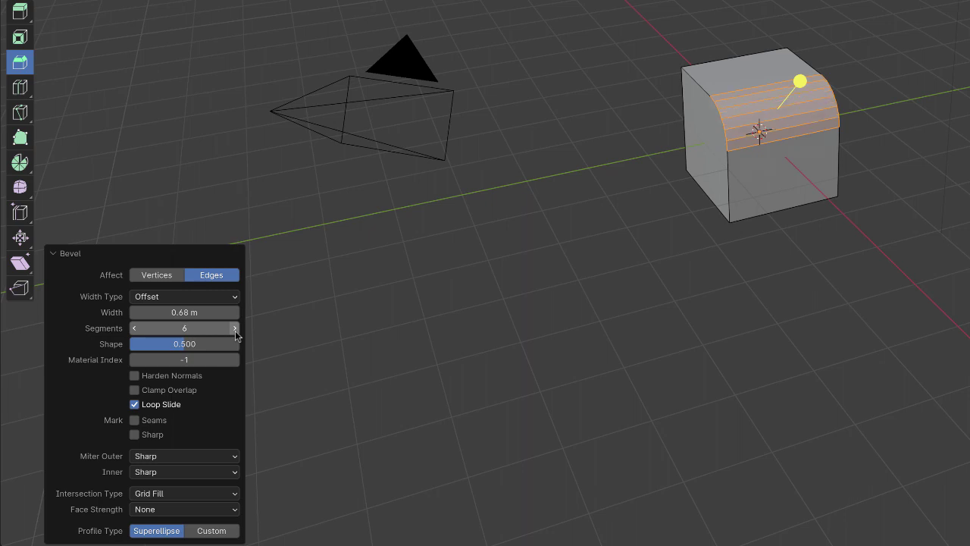
left_click(236, 330)
left_click(236, 329)
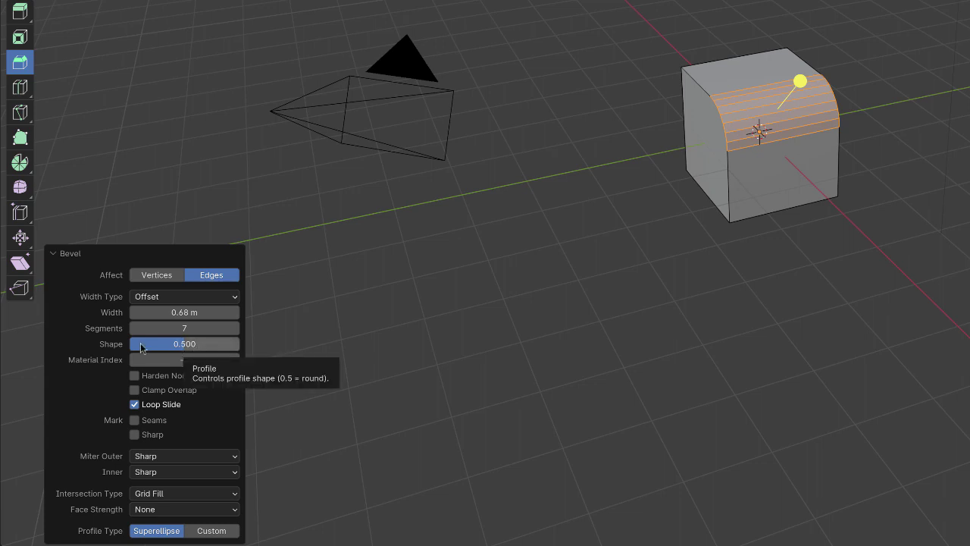
Set the bevel's shape to 0.1 for a concave profile.
left_click(201, 343)
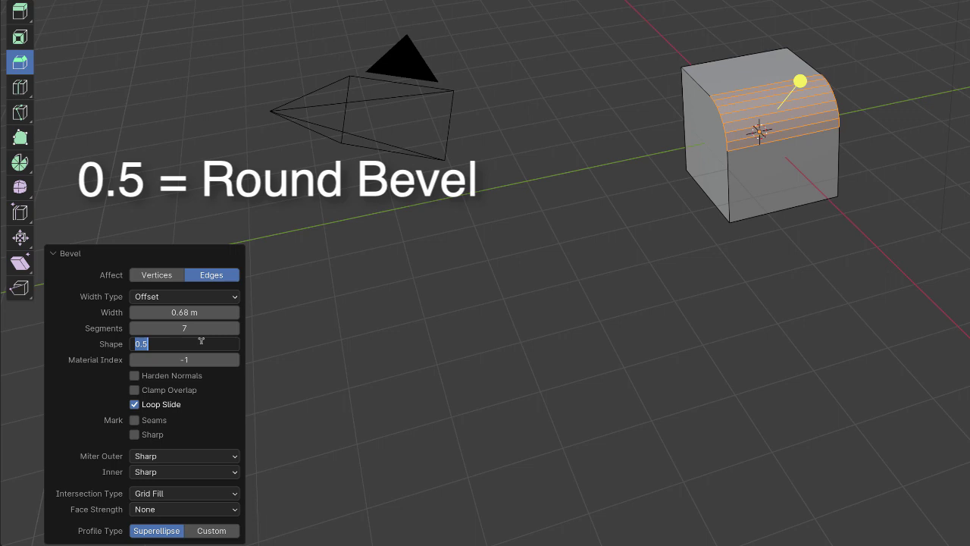
key("BackSpace")
type(".1")
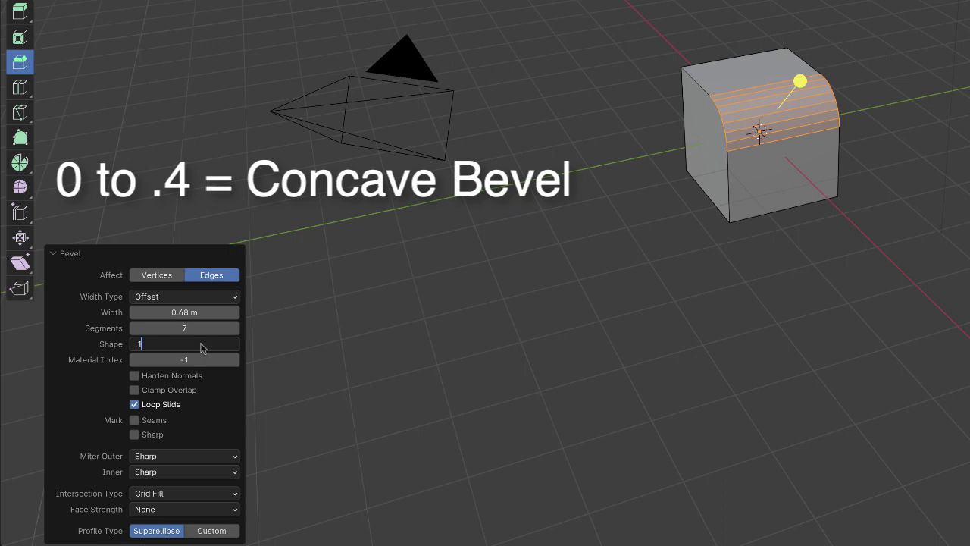
key("Return")
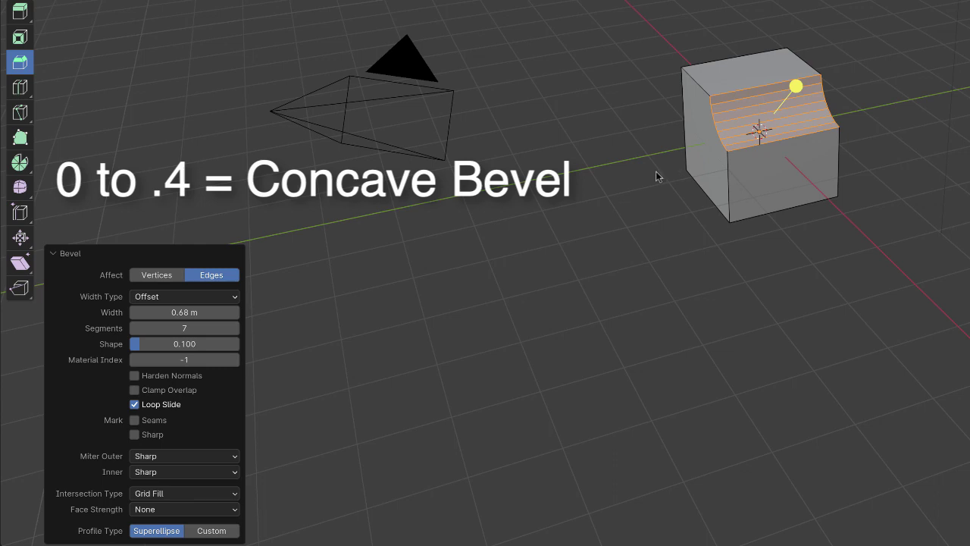
Set the bevel's shape to 0 for an extreme inward profile.
double_click(203, 345)
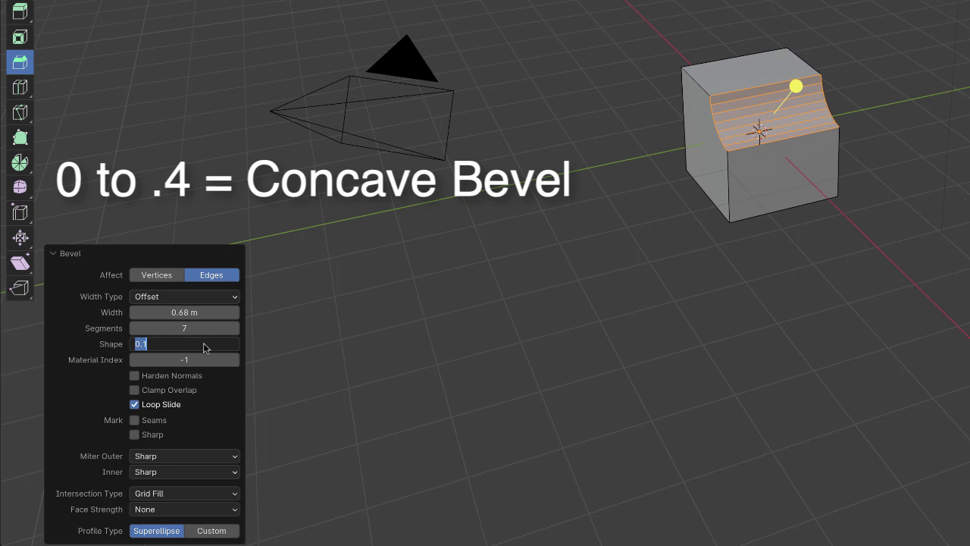
type("0")
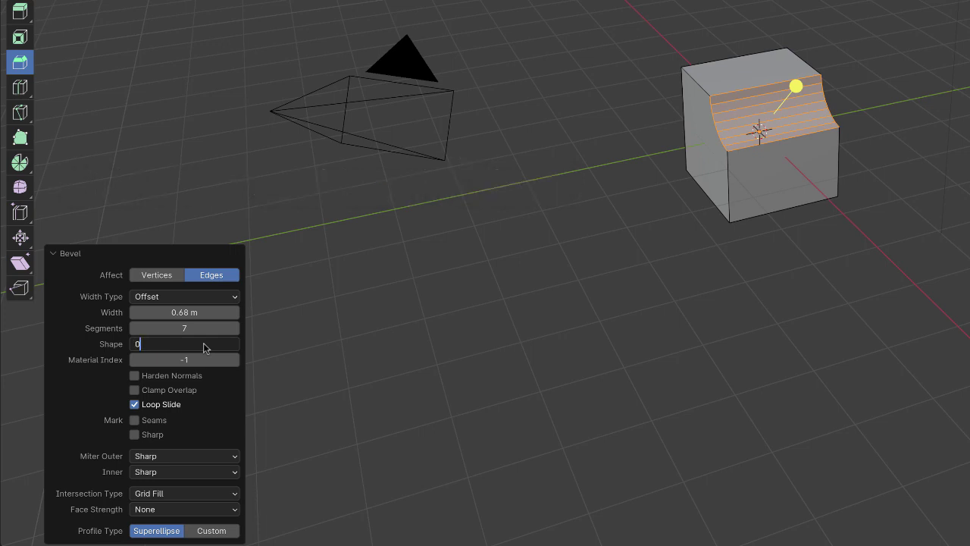
key("Return")
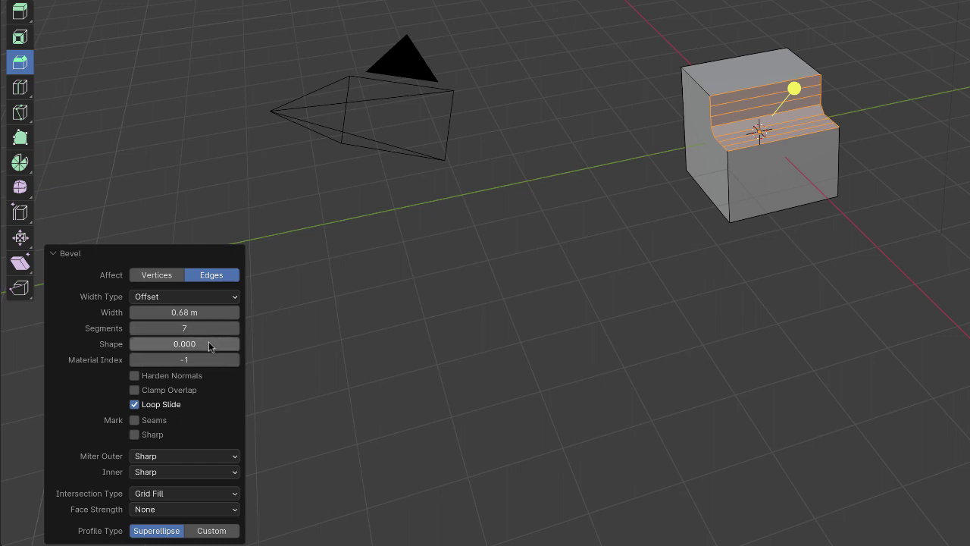
Set the bevel's shape to 0.7 for a fuller outward profile.
left_click(210, 344)
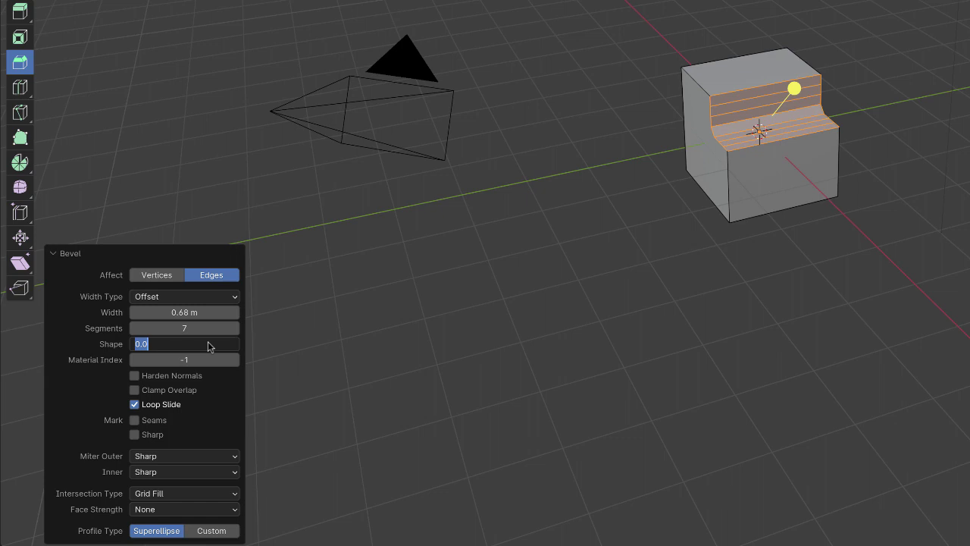
type(".7")
key("Return")
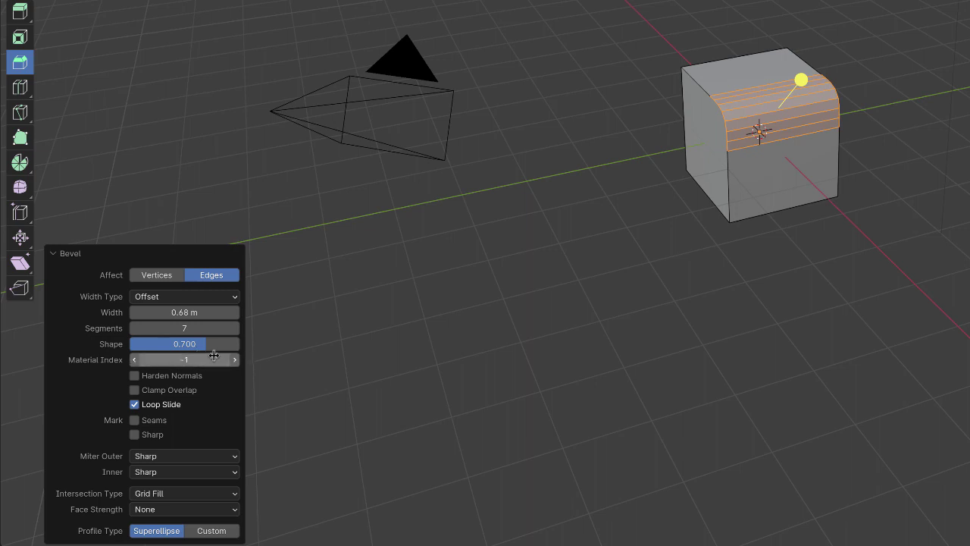
Try a low shape value of about 0.077 on the bevel and return the shape to 0.5 for a round profile.
left_click_drag(205, 343, 137, 343)
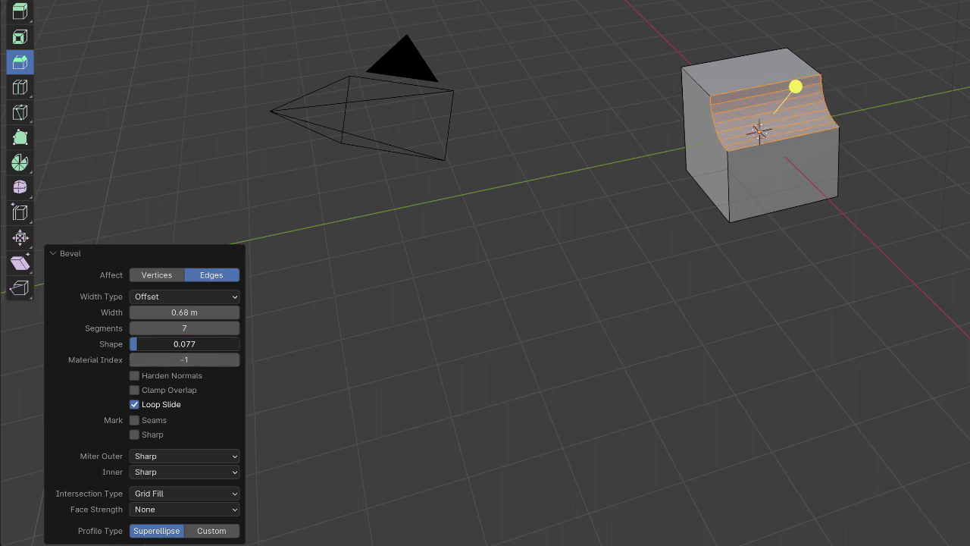
left_click(184, 343)
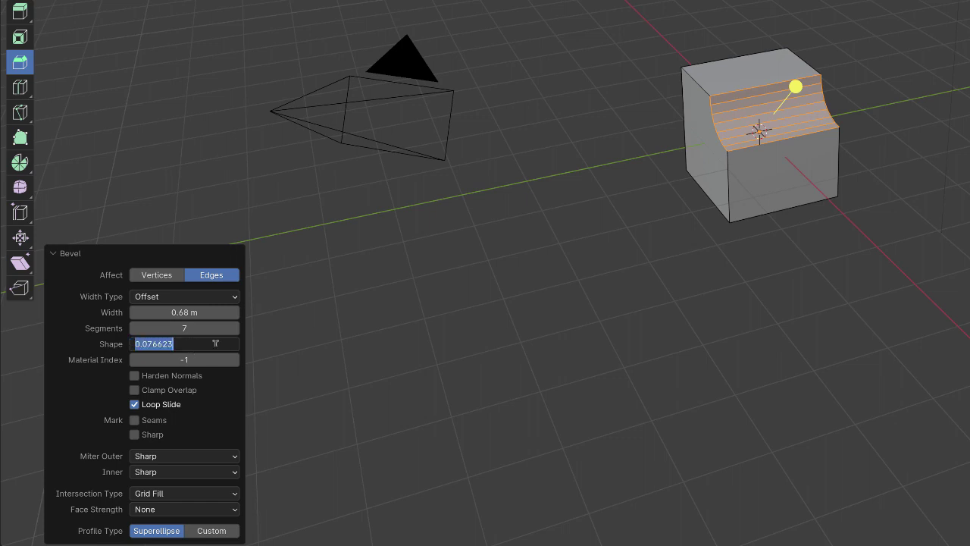
type(".5")
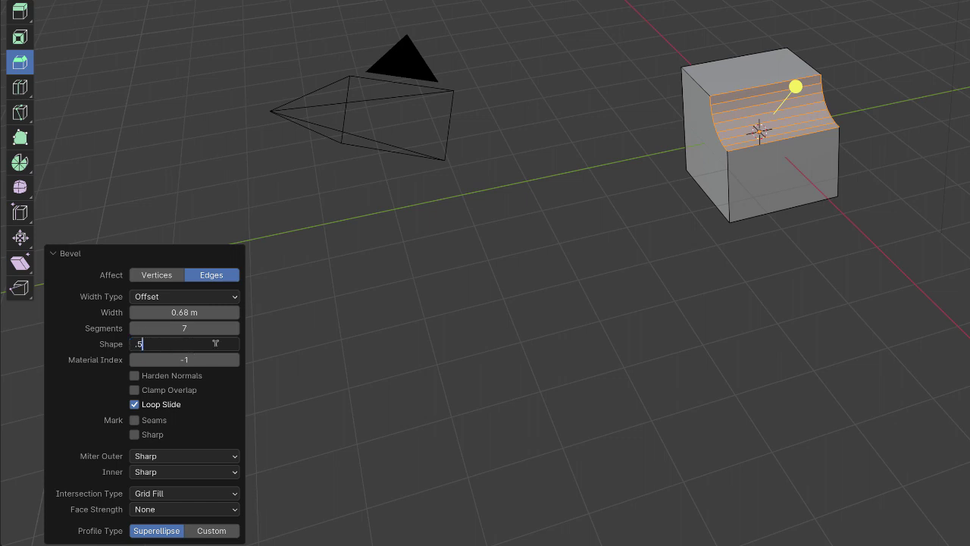
key("Return")
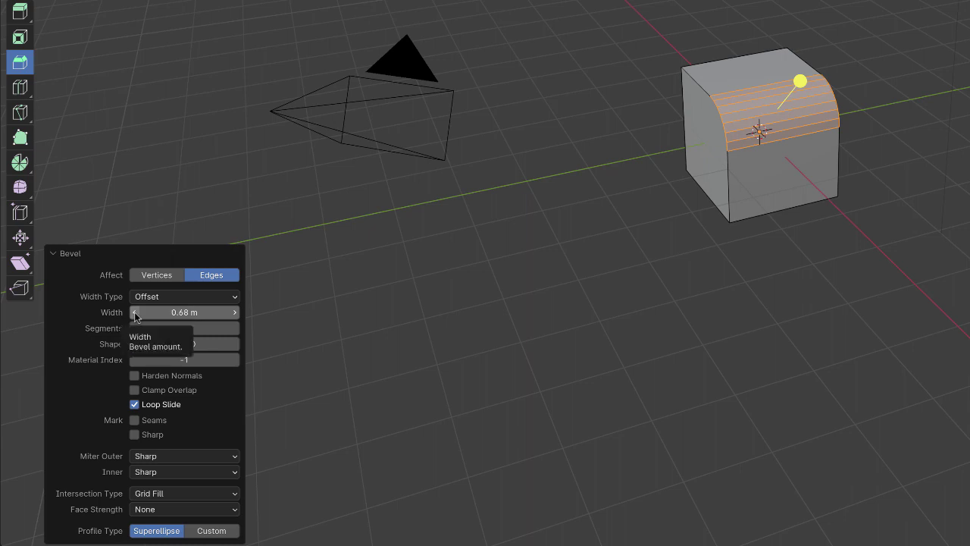
Reduce the bevel's width in small decrements to about 0.34 m.
mouse_move(135, 317)
left_mouse_down()
mouse_move(125, 317)
mouse_move(134, 317)
left_mouse_up()
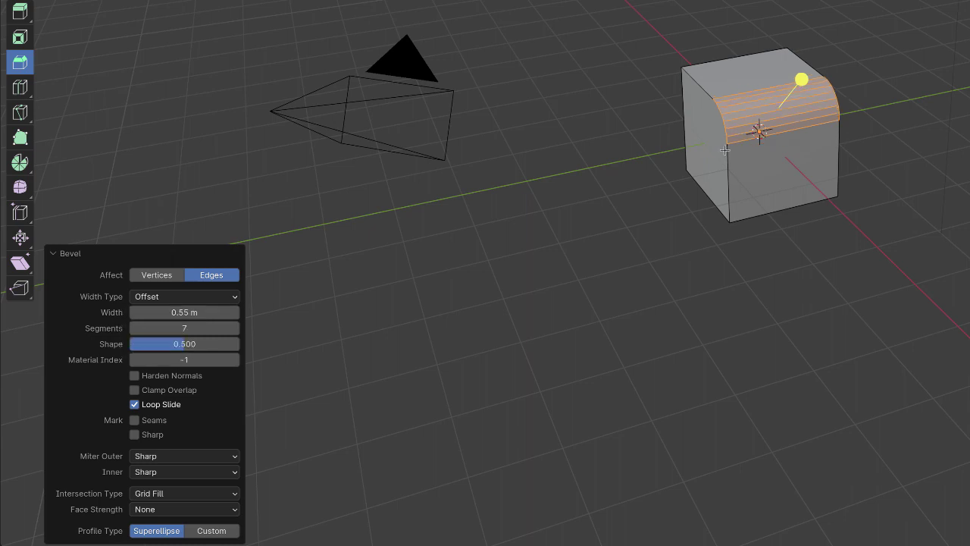
left_click(135, 317)
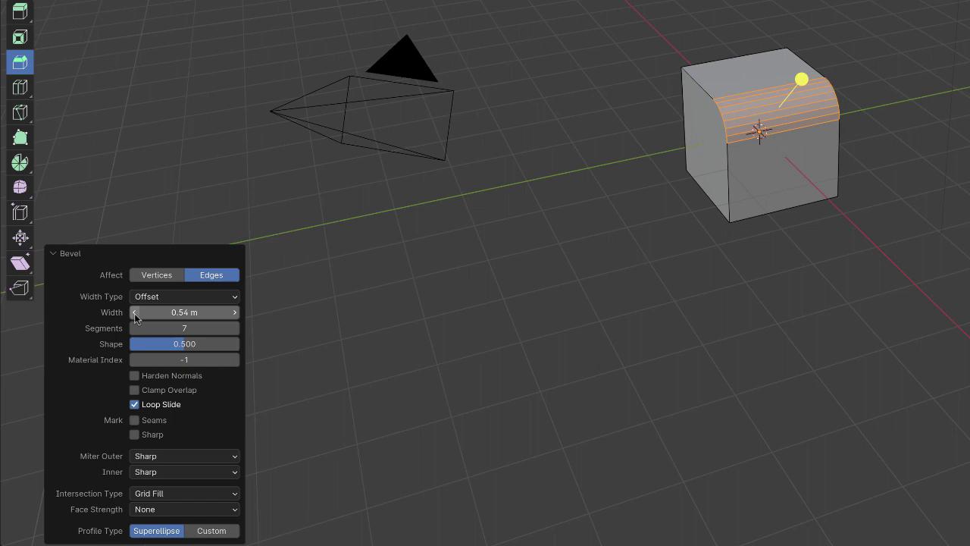
left_click(135, 313)
left_click(135, 313)
left_click(135, 314)
left_click(135, 313)
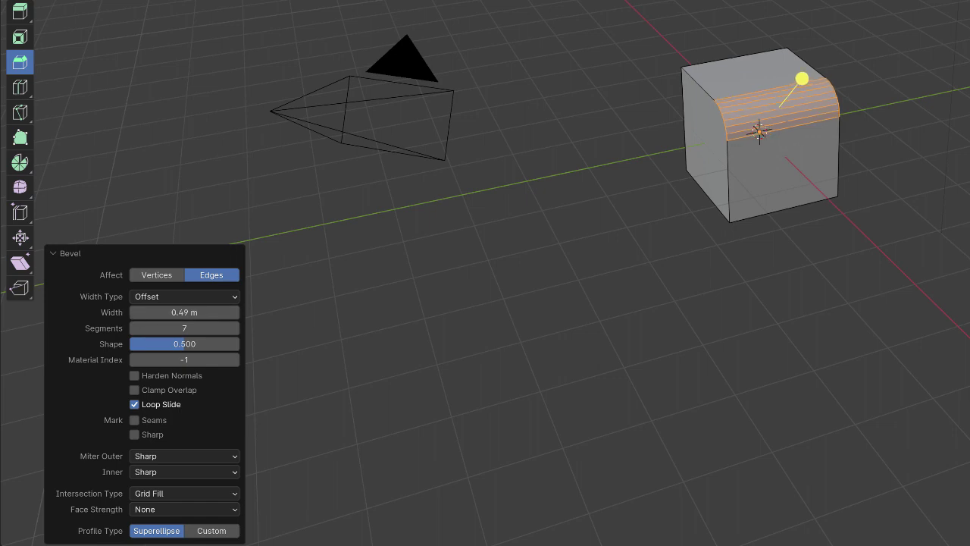
left_click(135, 313)
left_click(135, 313)
left_click(134, 314)
left_click(134, 313)
Set the bevel's width to exactly 0.5 m.
left_click(205, 307)
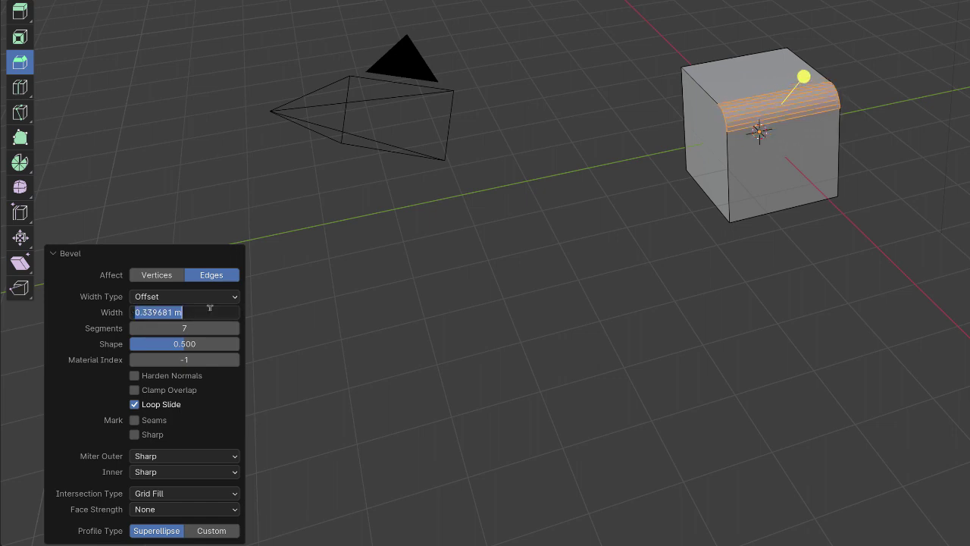
key("BackSpace")
type("0.5")
key("Return")
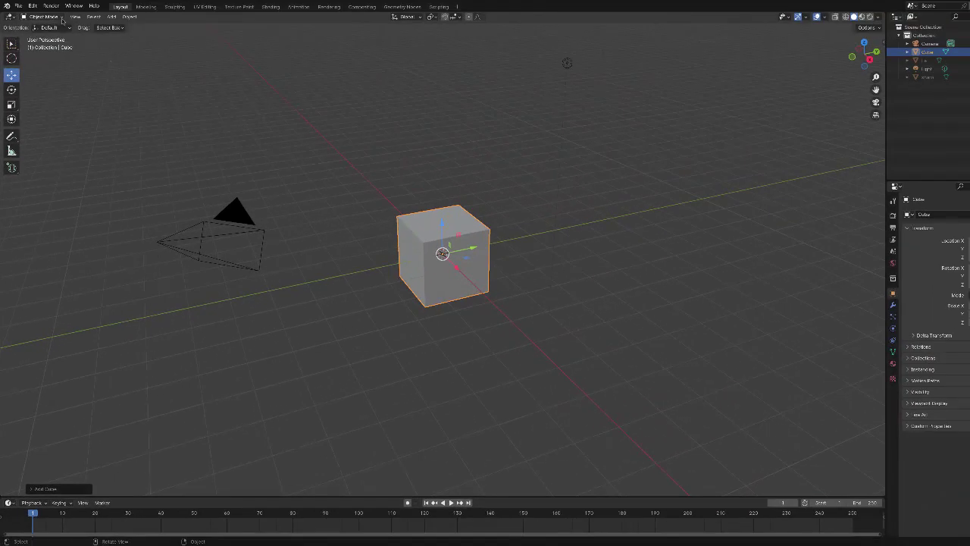
Enter Edit Mode on the new cube and bevel all its edges by about 0.209 m.
left_click(64, 18)
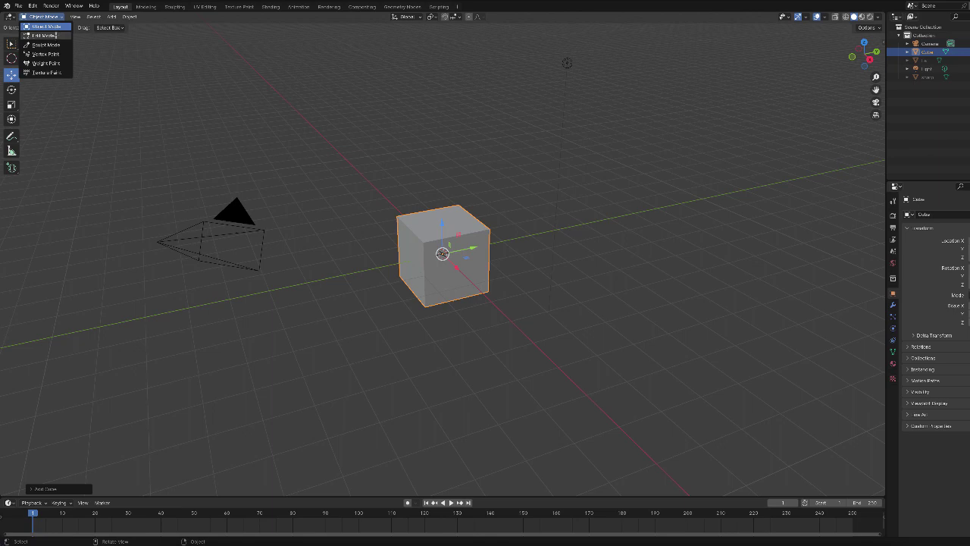
left_click(55, 35)
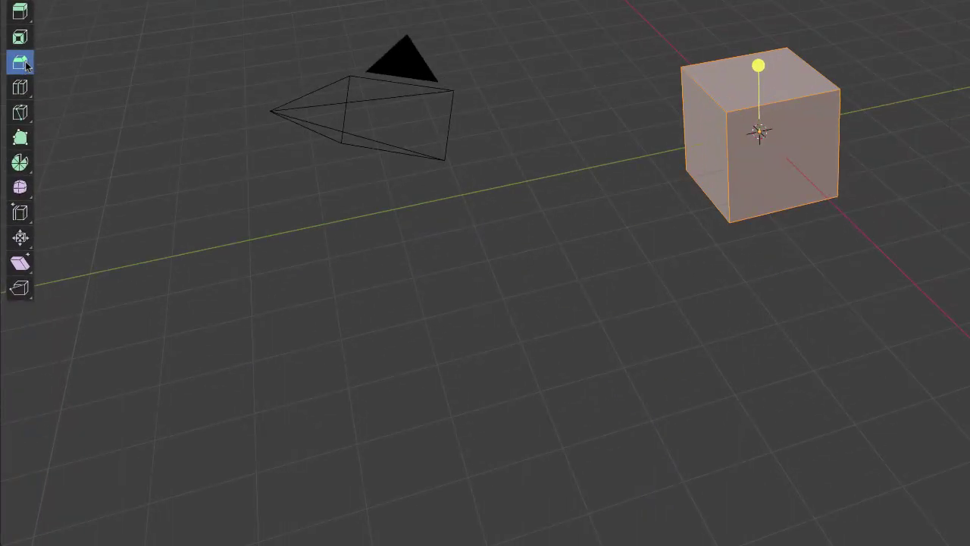
mouse_move(758, 65)
left_mouse_down()
mouse_move(756, 50)
mouse_move(758, 66)
left_mouse_up()
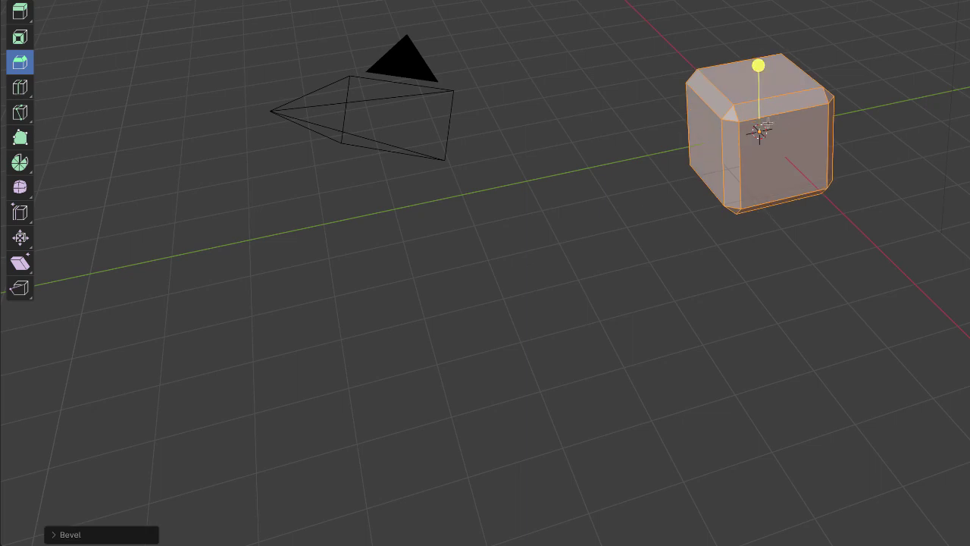
Try a bevel width of 0.1 m on all the cube's edges, and set the width to 0.01 m.
left_click(114, 536)
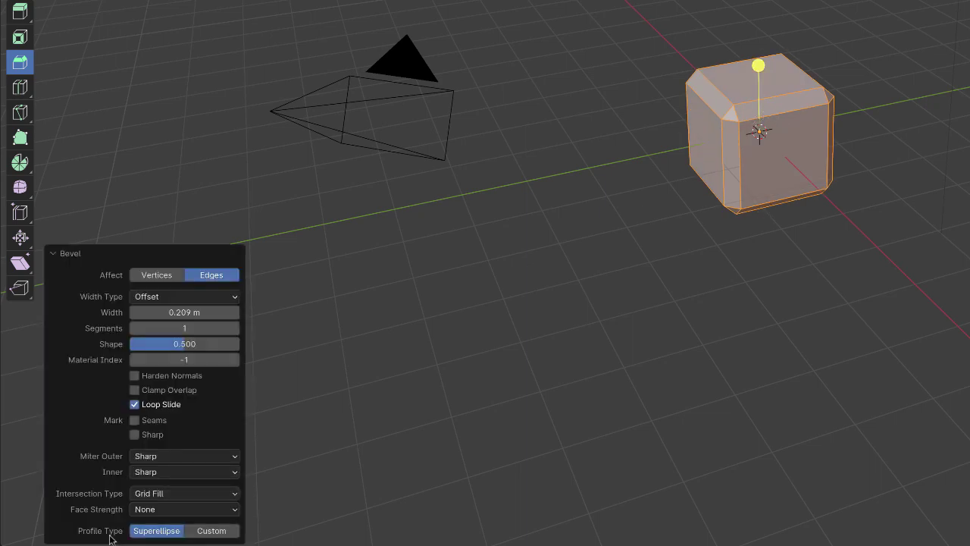
left_click(200, 312)
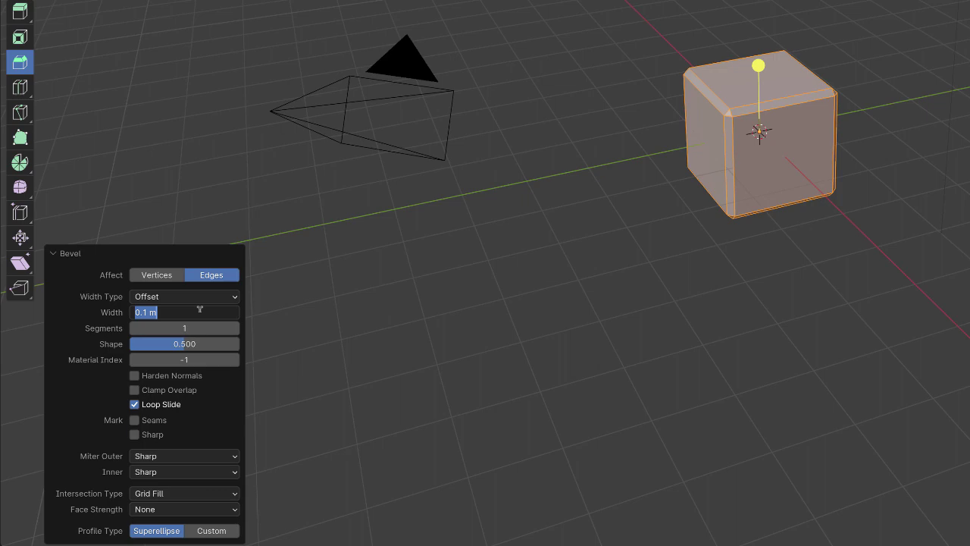
type("0.01")
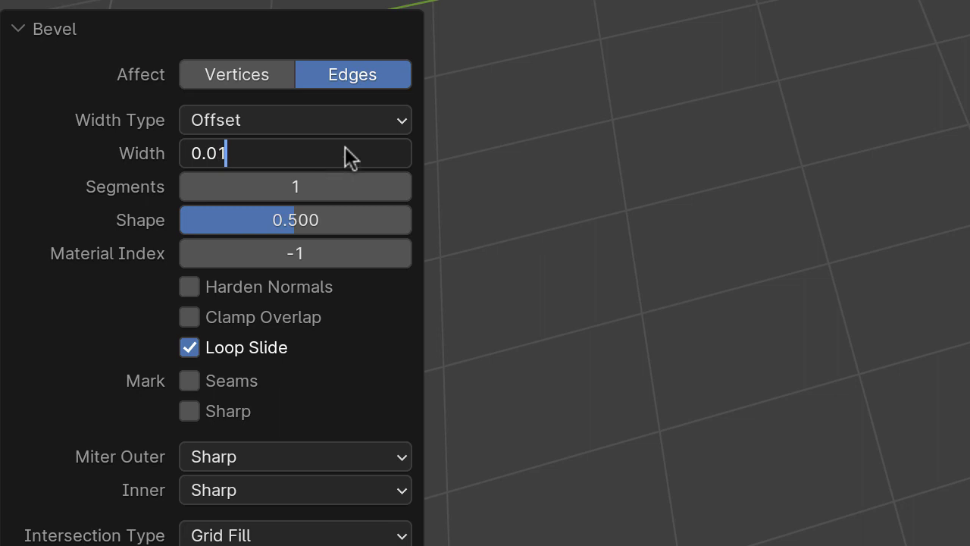
key("Return")
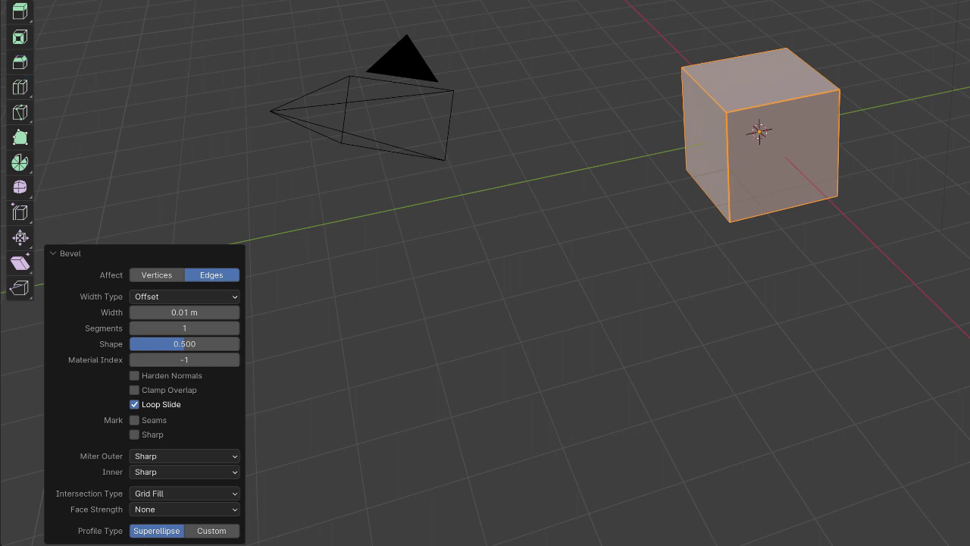
left_click(633, 48)
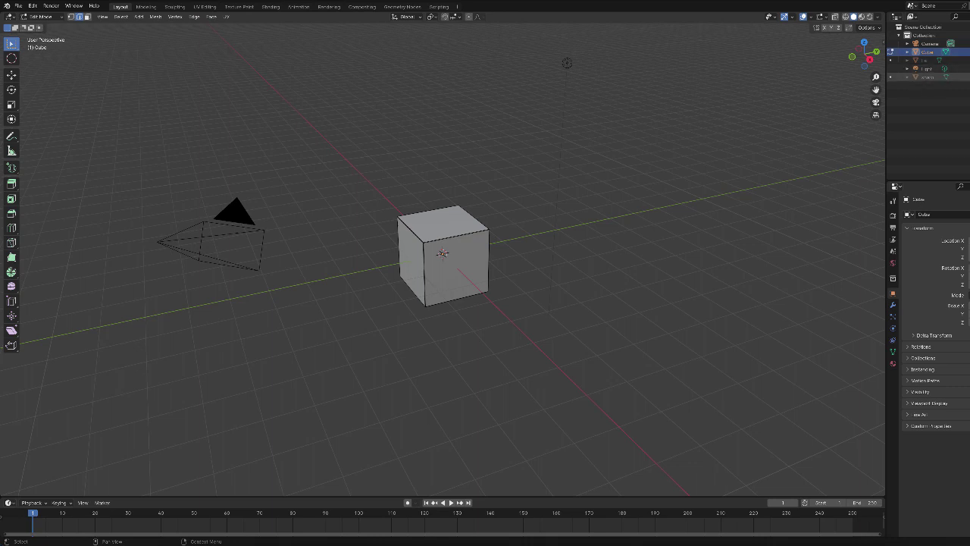
Unhide the sharp cube beside the bevelled one and switch to Object Mode.
left_click(946, 77)
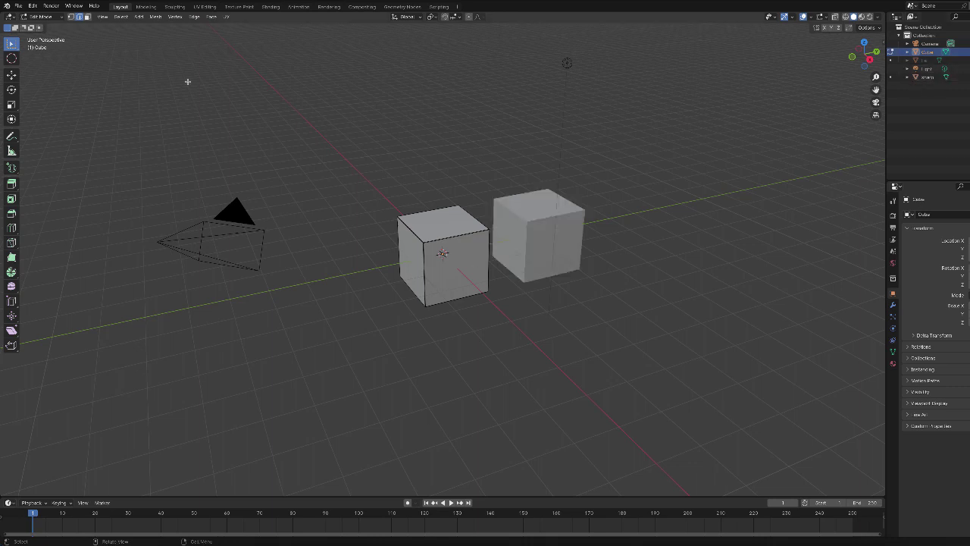
left_click(62, 18)
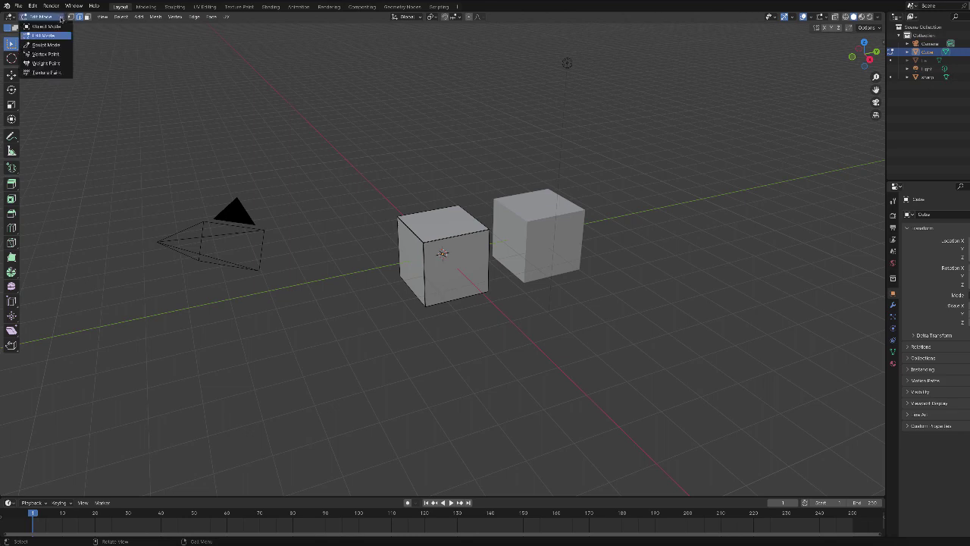
left_click(53, 24)
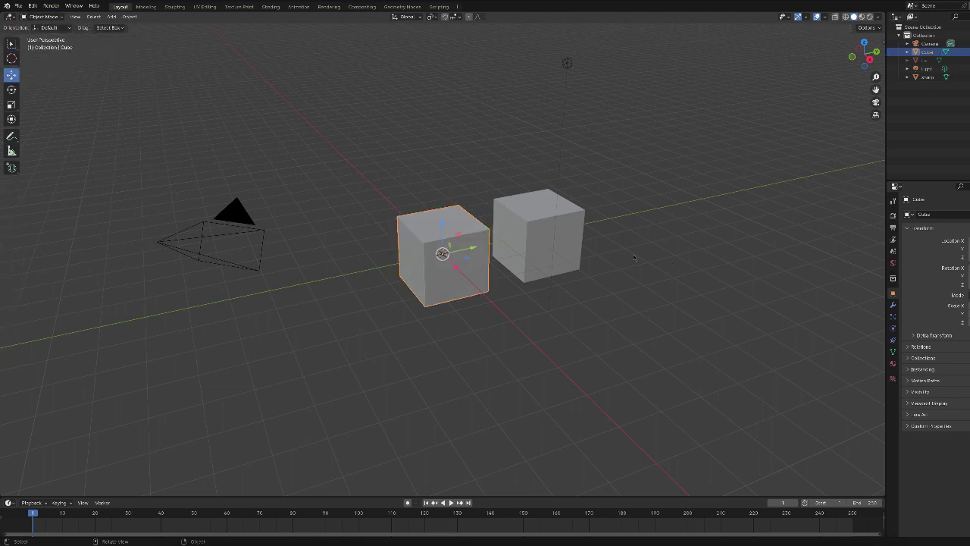
Deselect everything and examine the edges of the bevelled cube up close against those of the sharp cube.
scroll(626, 254, "up", 1)
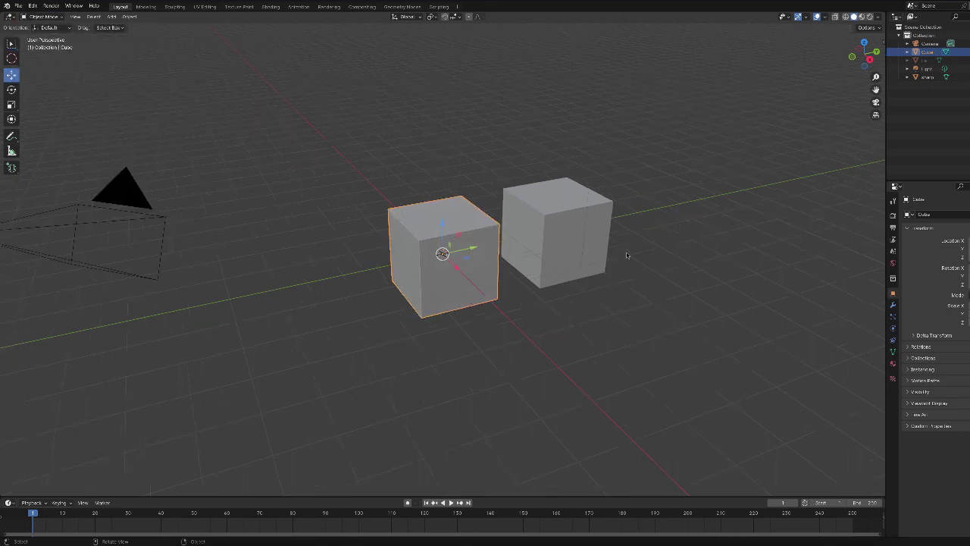
scroll(627, 254, "up", 2)
scroll(626, 254, "up", 1)
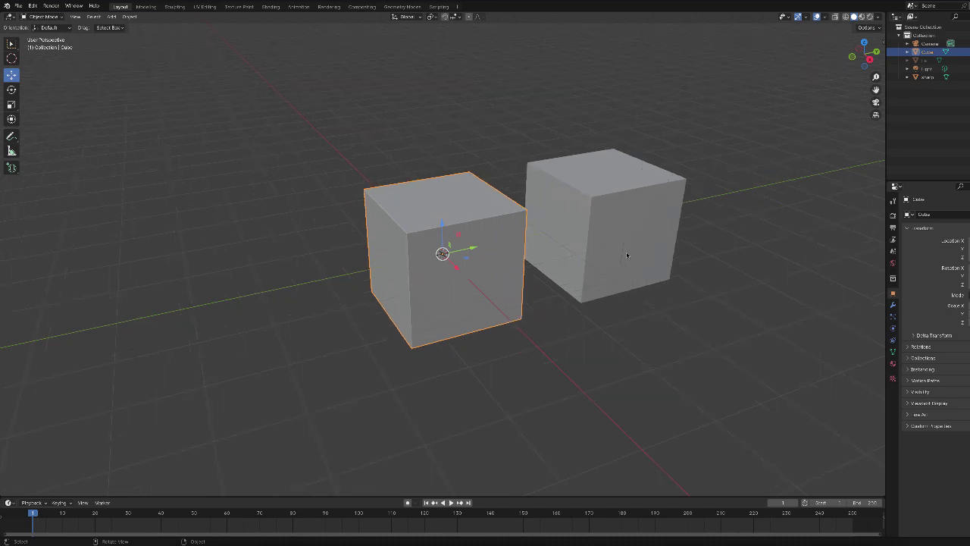
scroll(637, 273, "up", 1)
scroll(690, 315, "down", 1)
left_click(686, 339)
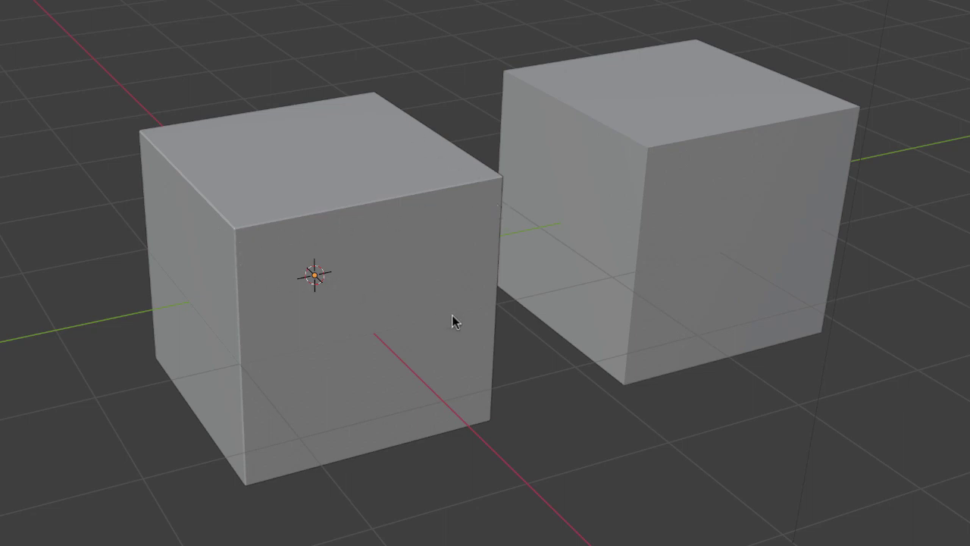
scroll(530, 338, "up", 2)
scroll(552, 343, "up", 1)
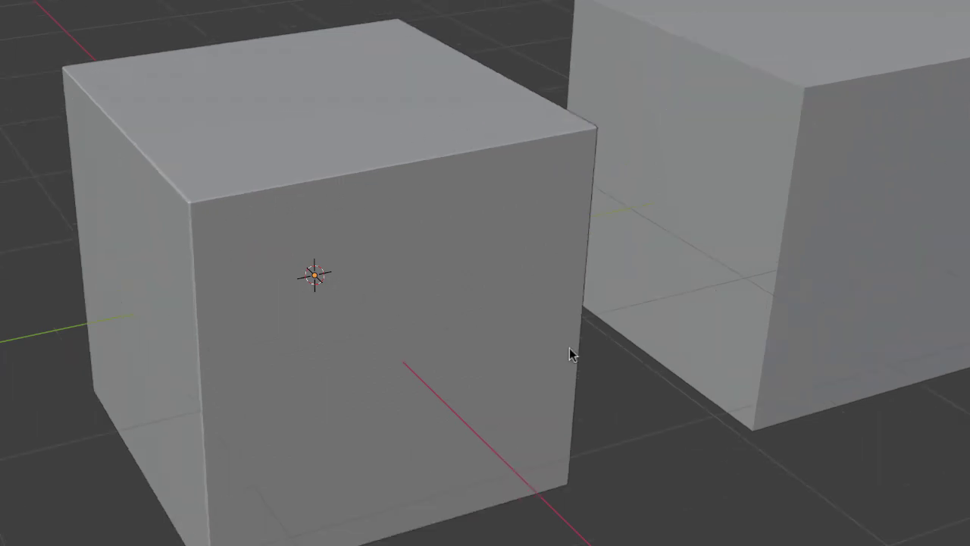
scroll(571, 353, "up", 1)
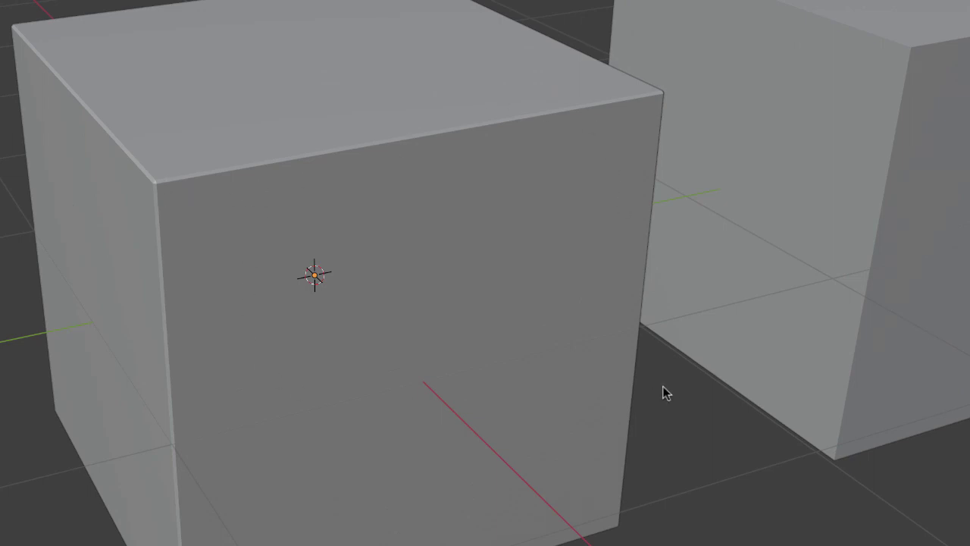
scroll(664, 390, "down", 4)
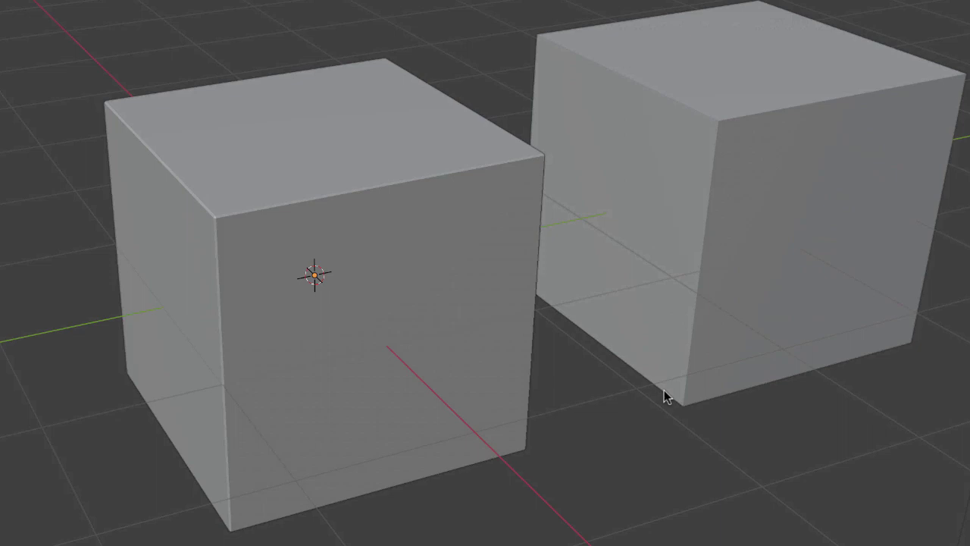
scroll(664, 390, "down", 3)
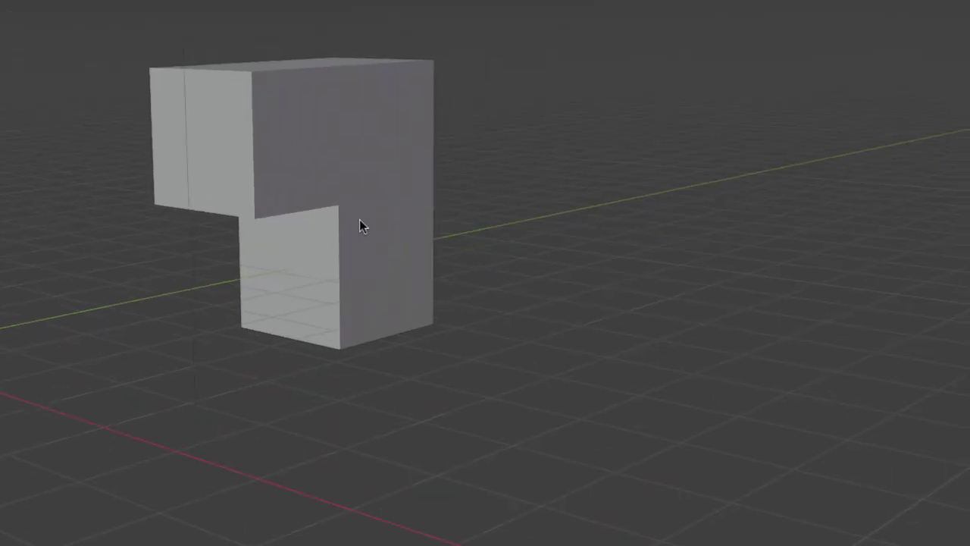
Select the L-shaped object and enter Edit Mode on it.
scroll(359, 219, "up", 2)
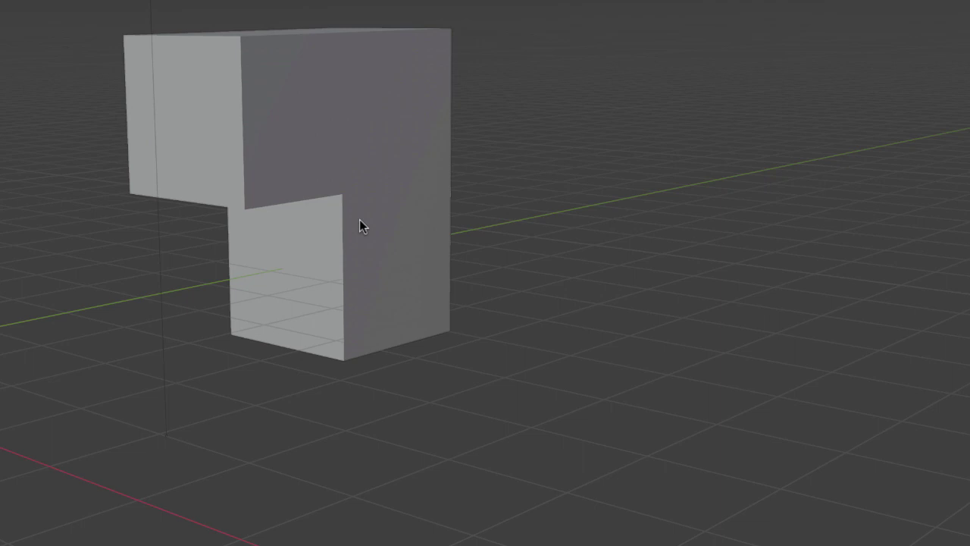
scroll(384, 230, "up", 2)
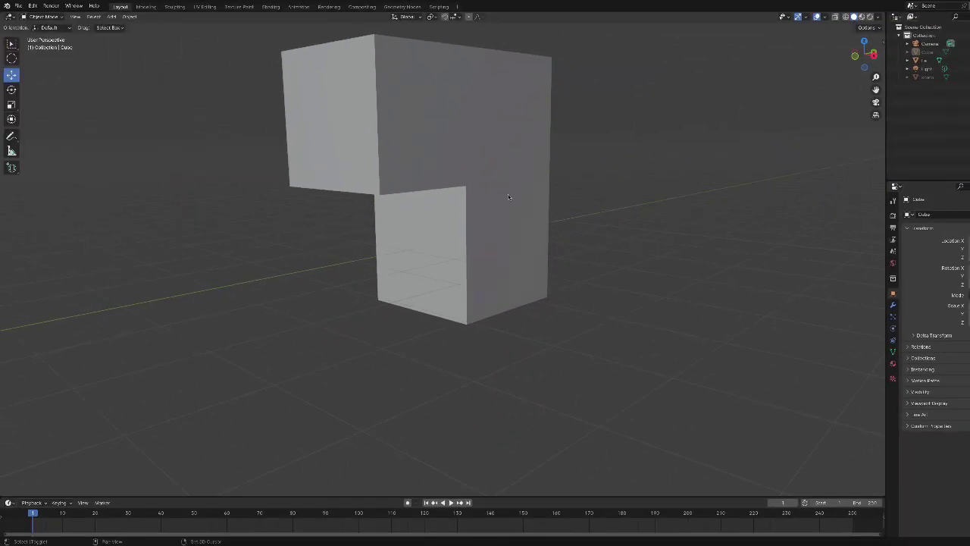
middle_click_drag(505, 199, 503, 204)
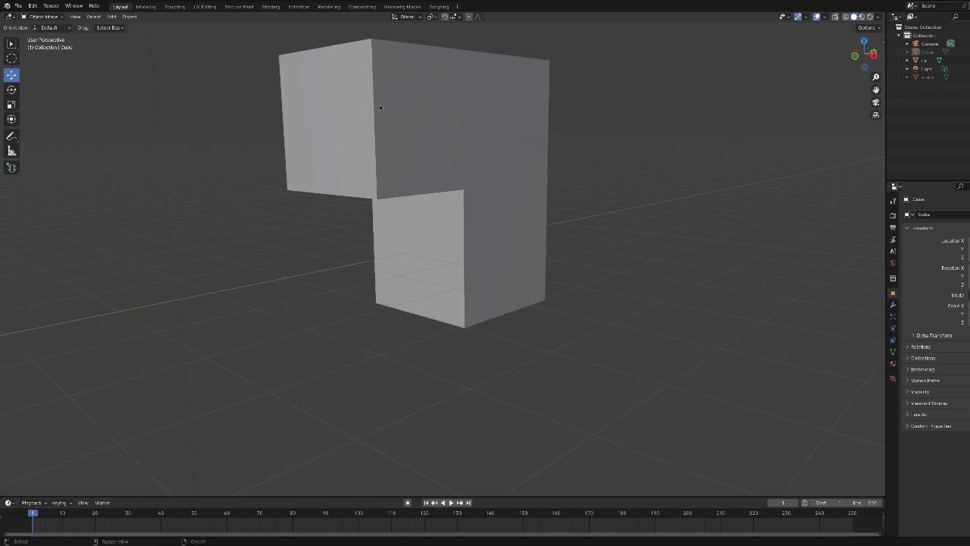
left_click(315, 104)
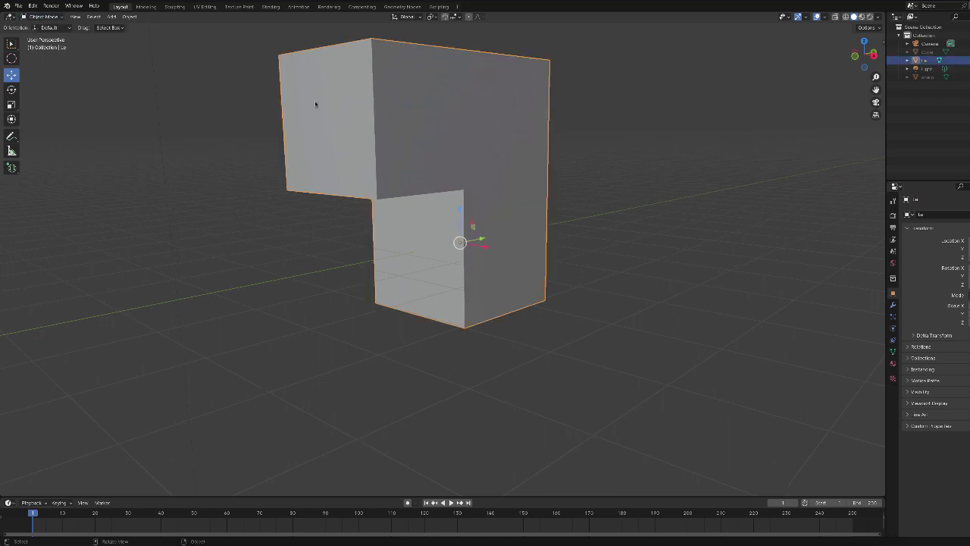
left_click(62, 18)
left_click(59, 37)
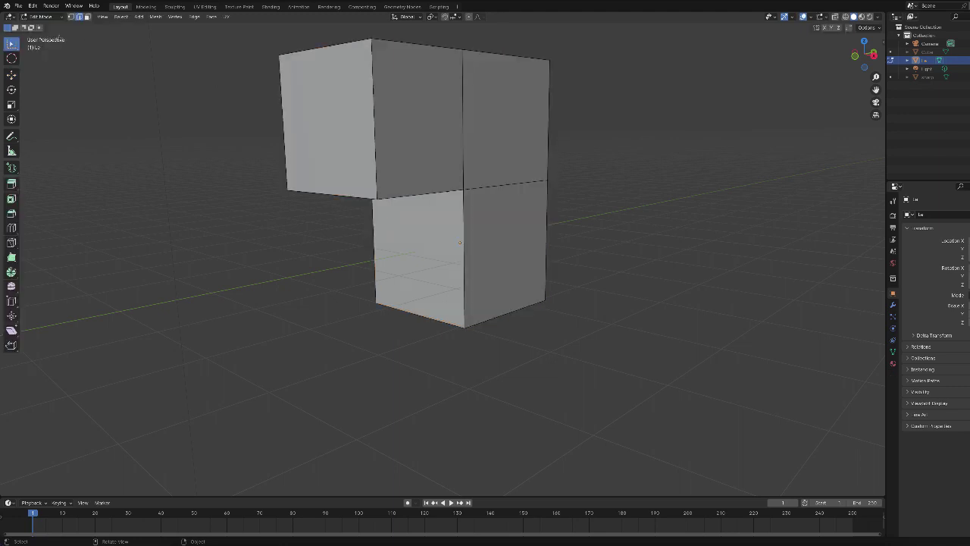
Bevel the inner corner edge beneath the L-shaped object's overhang by about 0.25 m.
middle_click_drag(433, 226, 441, 215)
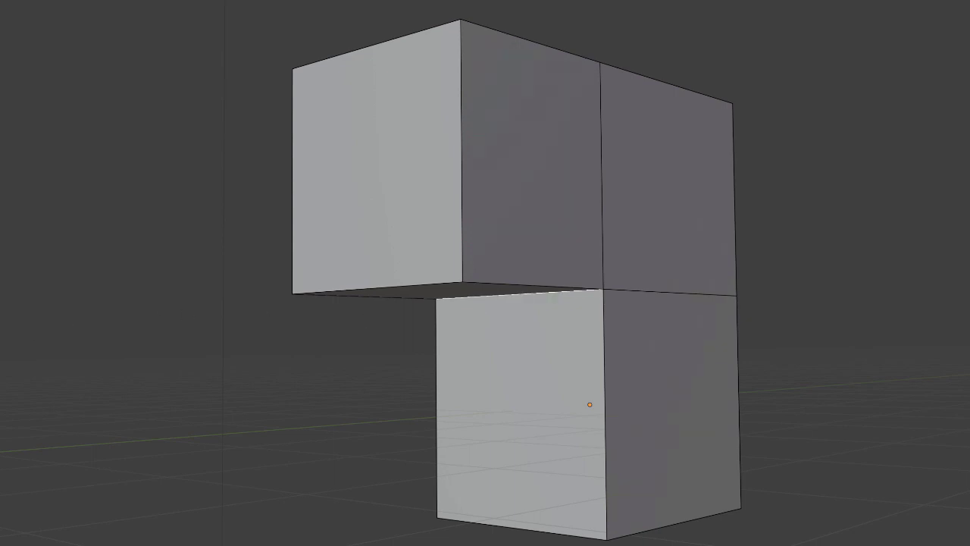
key("ctrl+b")
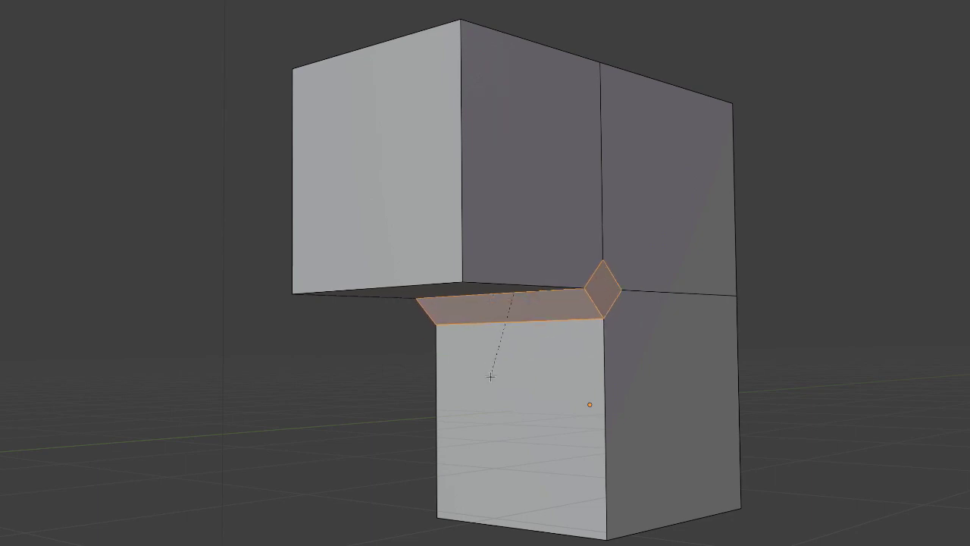
left_click(491, 376)
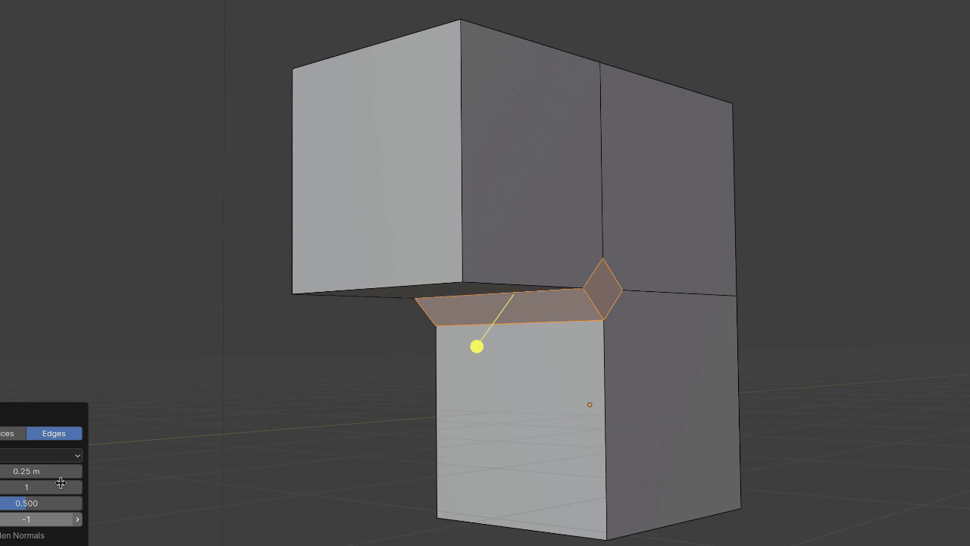
Raise the inner corner bevel's segments to 9.
left_click(77, 486)
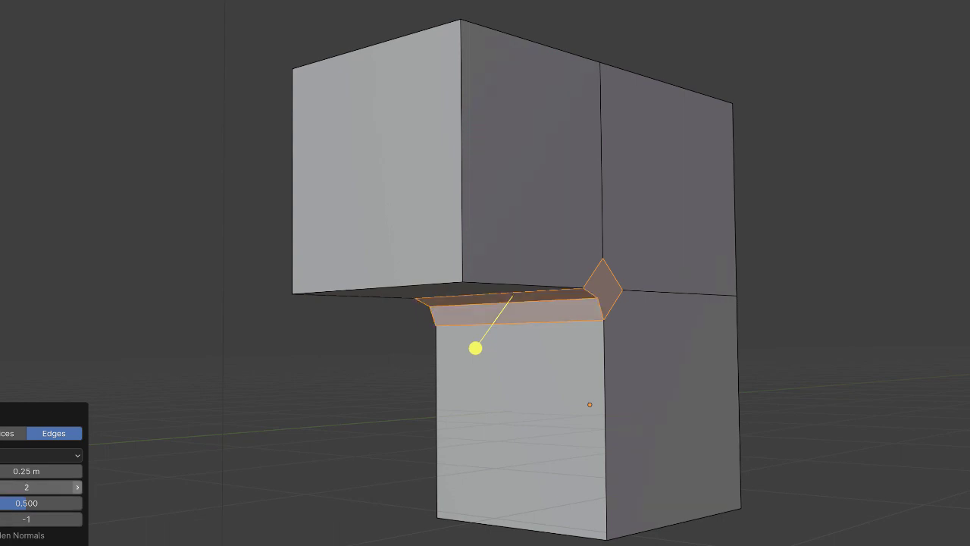
left_click(77, 487)
left_click(77, 487)
left_click(77, 487)
left_click(77, 487)
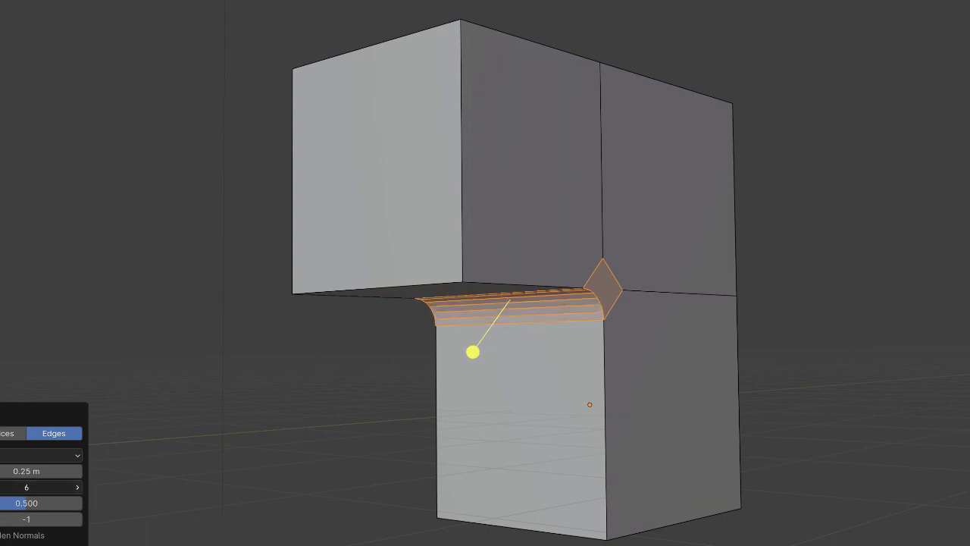
left_click(77, 487)
left_click(77, 486)
left_click(78, 487)
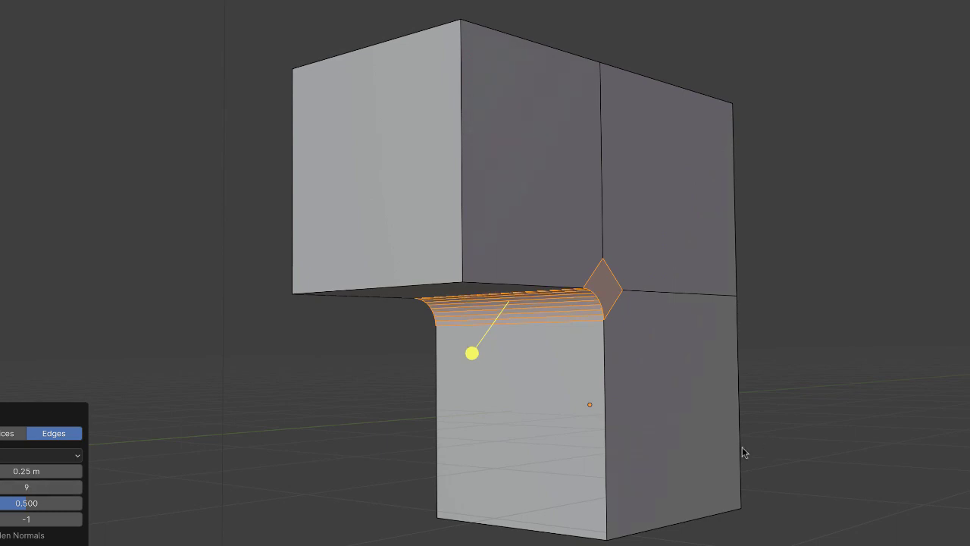
Return the L-shaped object to Object Mode and view its rounded inner corner from the side.
scroll(742, 447, "left", 5, "ctrl")
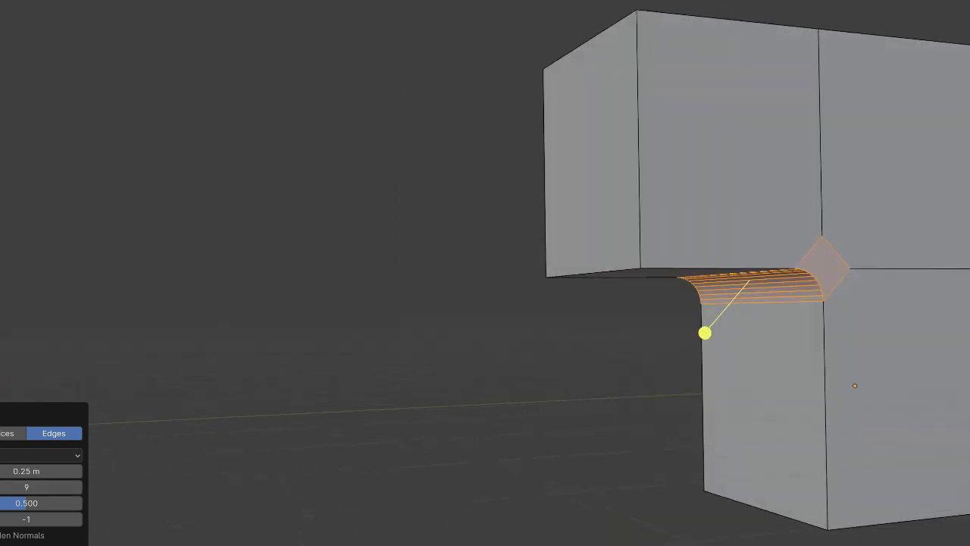
key("Tab")
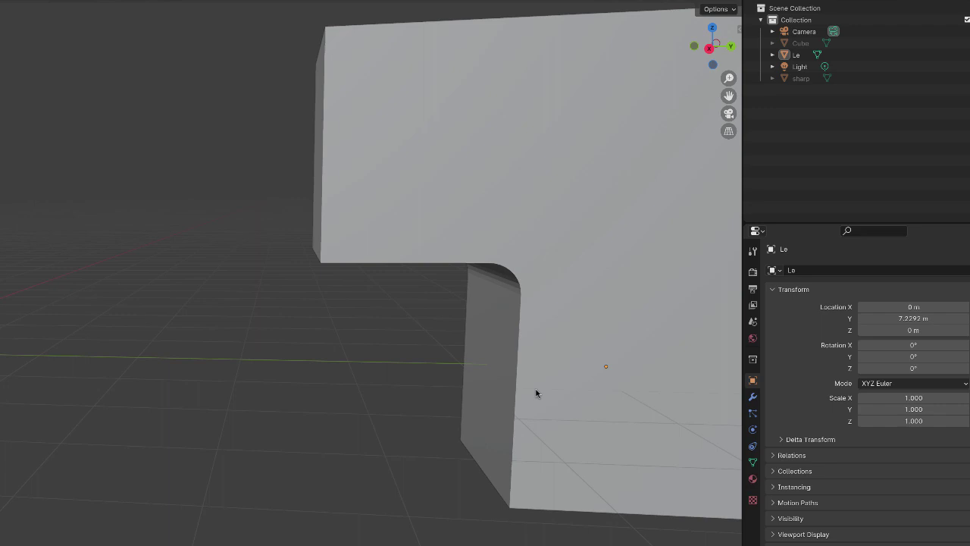
middle_click_drag(511, 389, 205, 396, "shift")
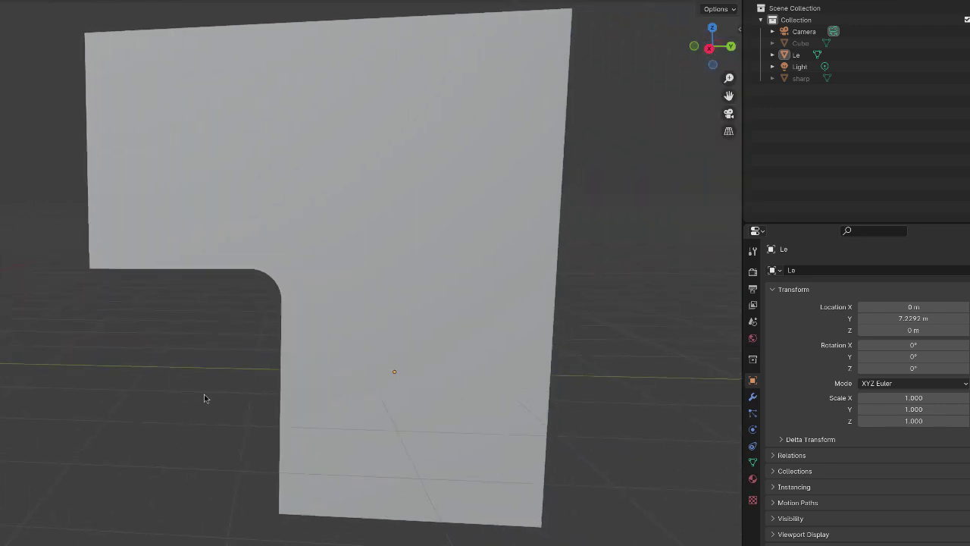